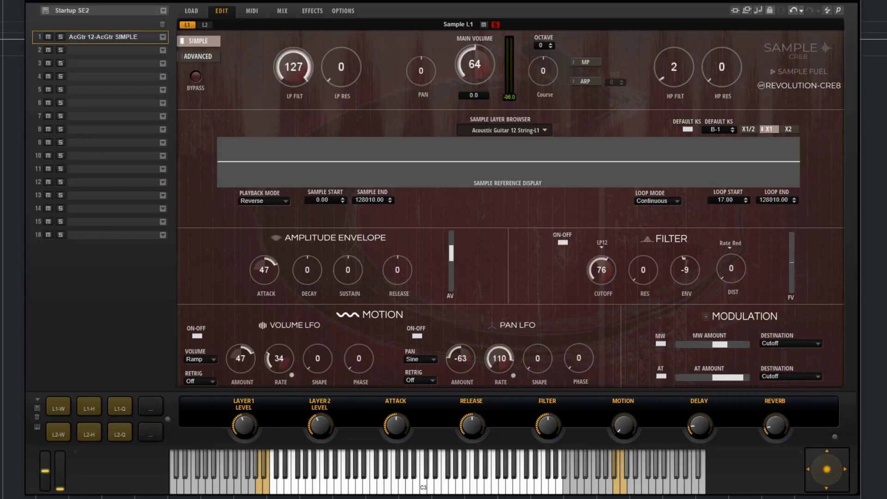
Step: Switch to the Advanced layout and back to Simple, then bypass and re-enable the layer
left_click(210, 57)
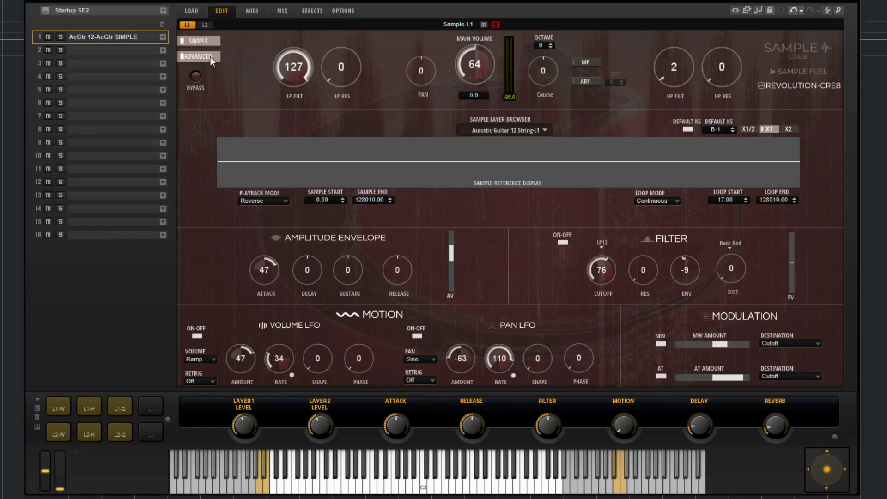
left_click(208, 44)
left_click(193, 78)
left_click(193, 78)
Step: Turn the arpeggiator on and off again, then open the Sample Layer Browser list
left_click(591, 80)
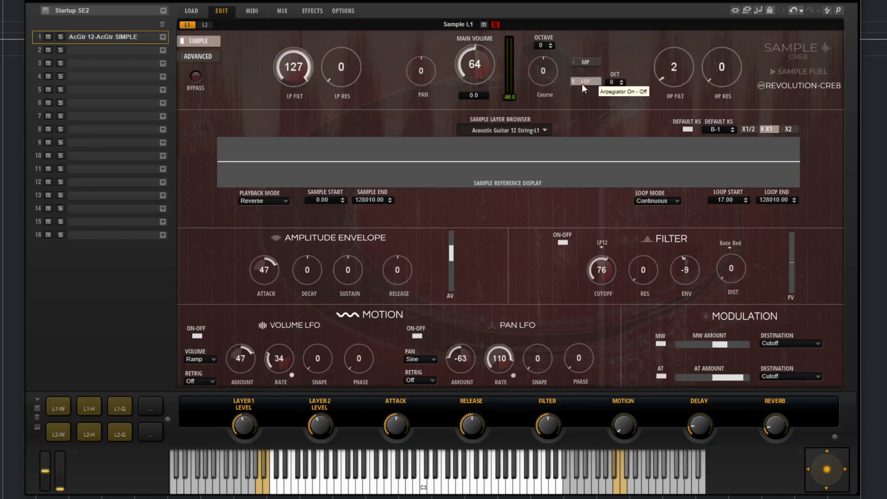
left_click(581, 82)
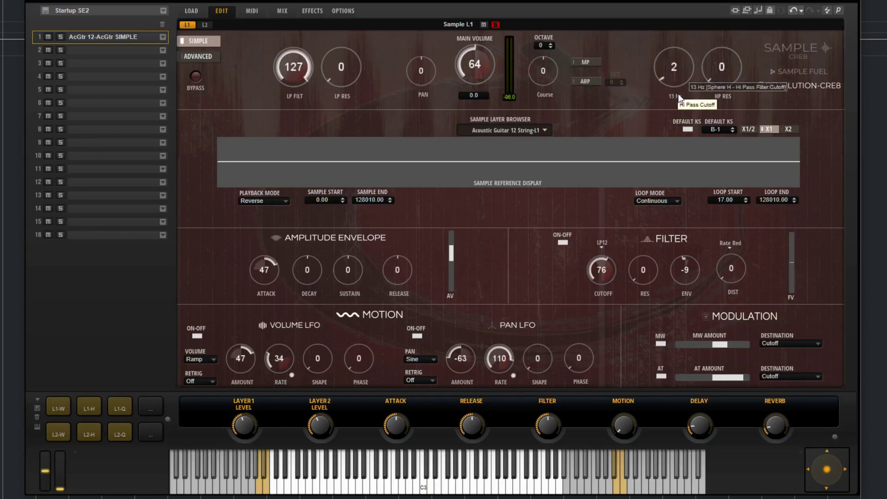
mouse_move(727, 85)
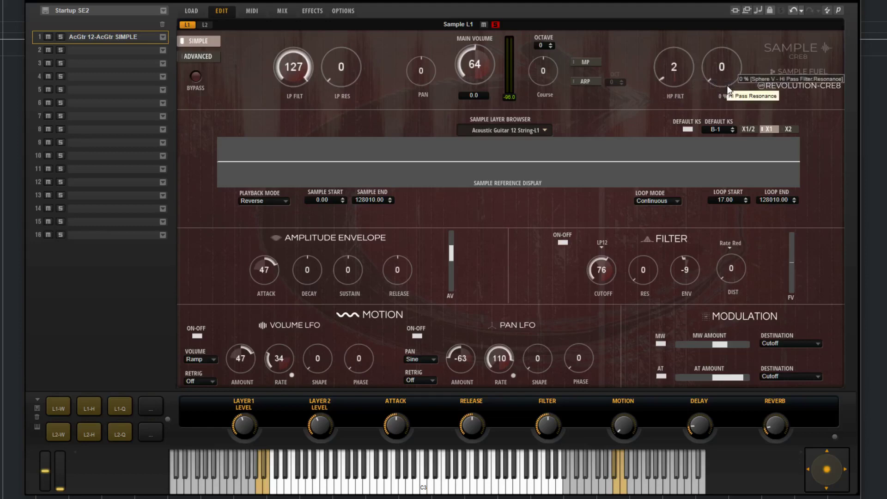
mouse_move(594, 173)
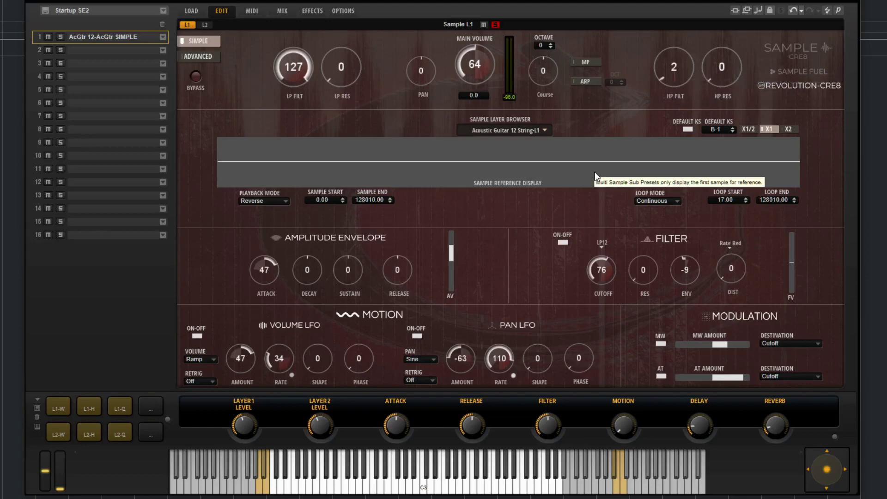
left_click(544, 130)
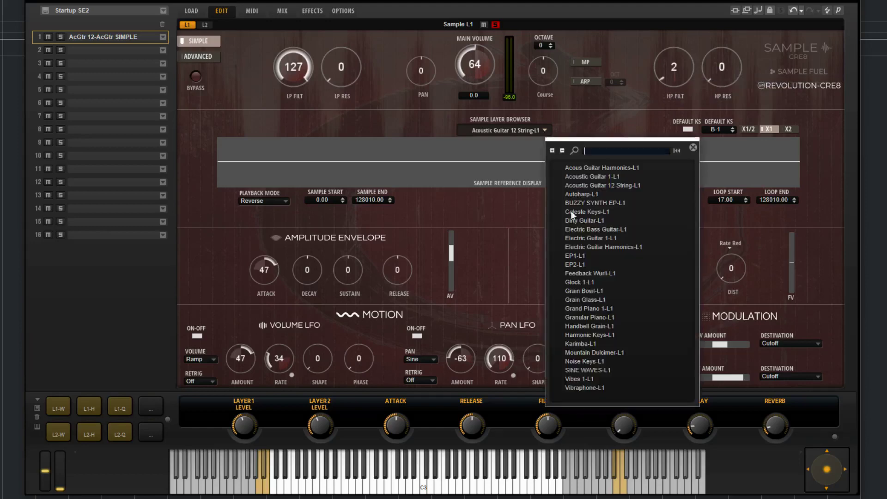
Step: Close the sample list keeping Acoustic Guitar 12 String-L1, and begin editing the default keyswitch
left_click(578, 125)
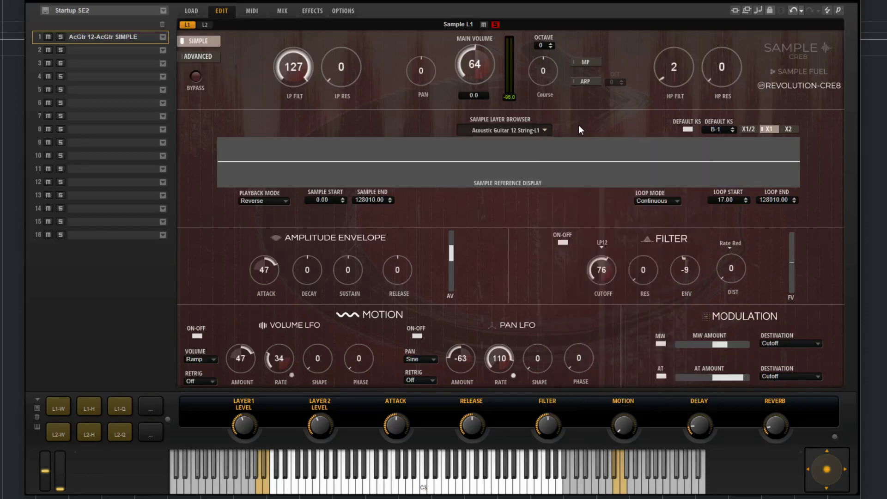
mouse_move(503, 169)
left_click(711, 131)
Step: Confirm A-1 as the default keyswitch, then change it to B-1
key("Return")
double_click(715, 130)
type("B-1")
key("Return")
Step: Return the default keyswitch to A-1 and switch the layer from X2 to X1/2
double_click(714, 130)
key("Return")
left_click(789, 129)
left_click(748, 129)
Step: Turn the filter section off for layer L1
left_click(562, 241)
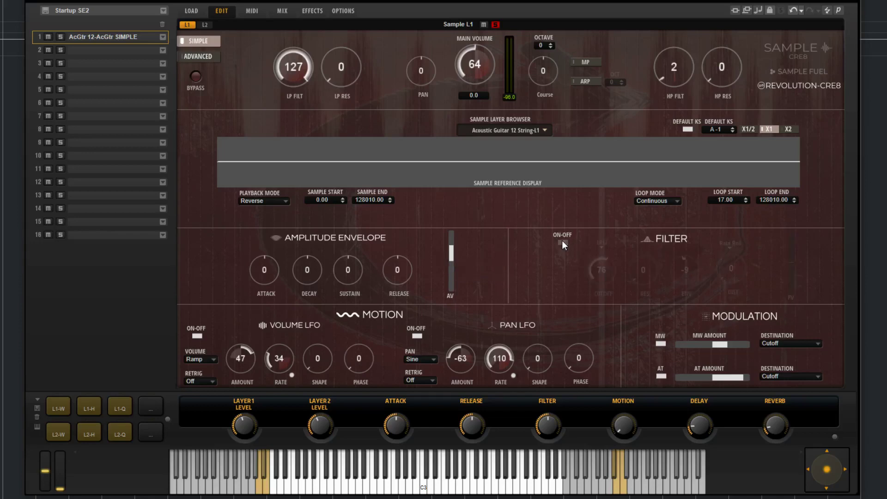
Step: Re-enable the filter, keep LP12 type and Rate Red distortion, and adjust the resonance
left_click(562, 241)
left_click(599, 242)
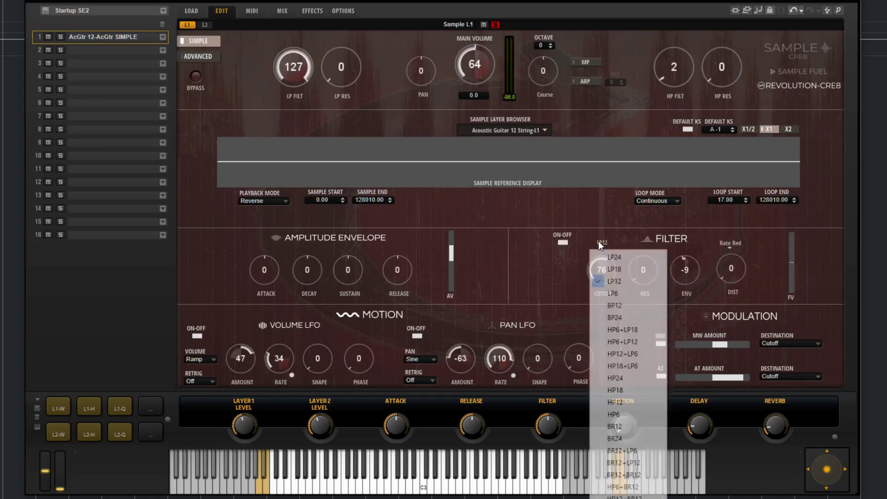
left_click(561, 281)
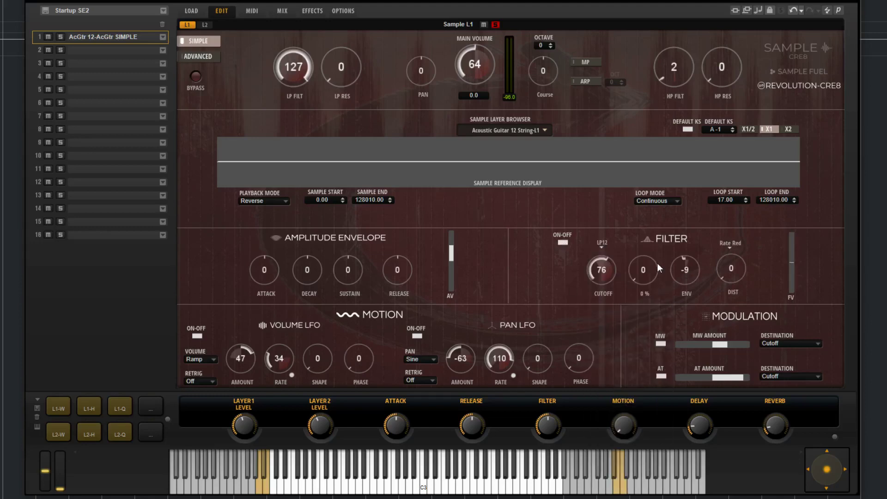
left_click_drag(657, 264, 684, 266)
left_click(731, 248)
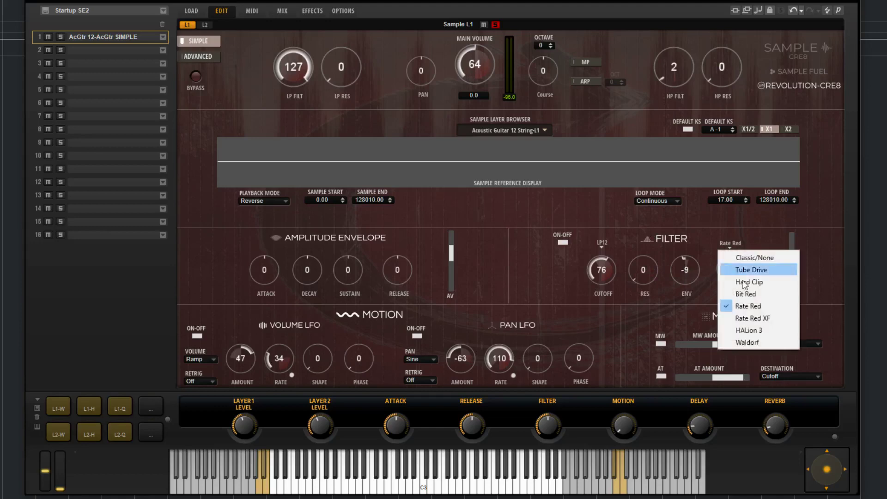
left_click(711, 261)
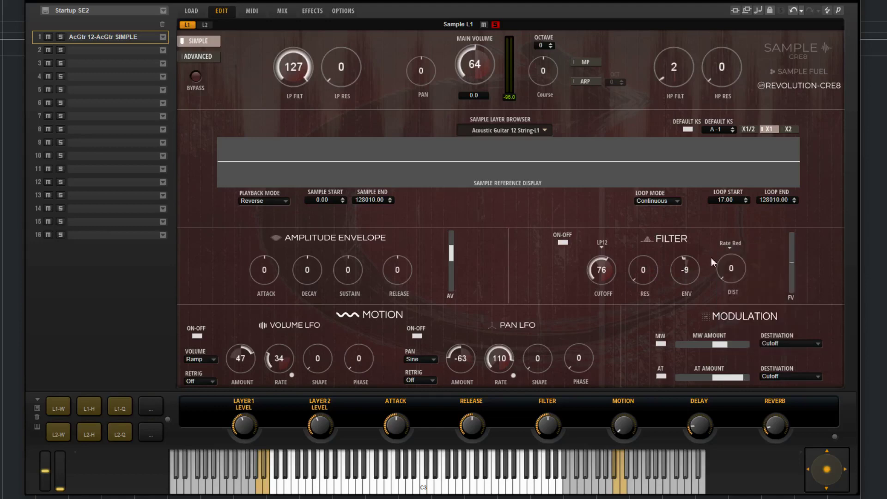
Step: Review the Volume LFO shape and retrigger options, leaving the shape on Ramp
left_click(201, 359)
left_click(223, 339)
left_click(197, 380)
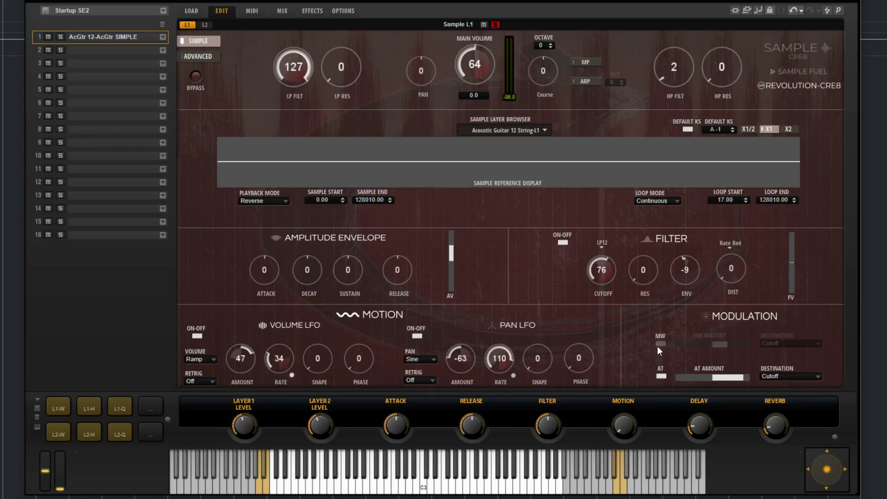
Step: Set the mod wheel amount near centre and keep Cutoff as its destination
mouse_move(718, 352)
left_mouse_down()
mouse_move(661, 353)
mouse_move(723, 353)
left_mouse_up()
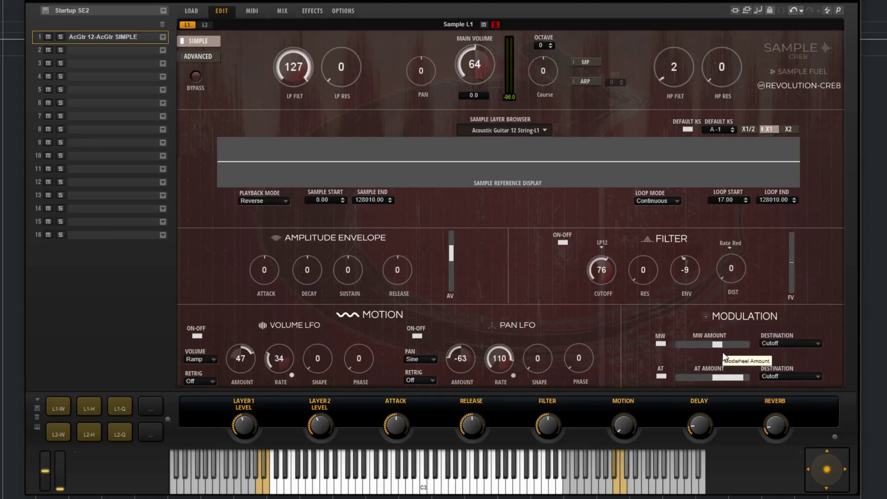
left_click(805, 343)
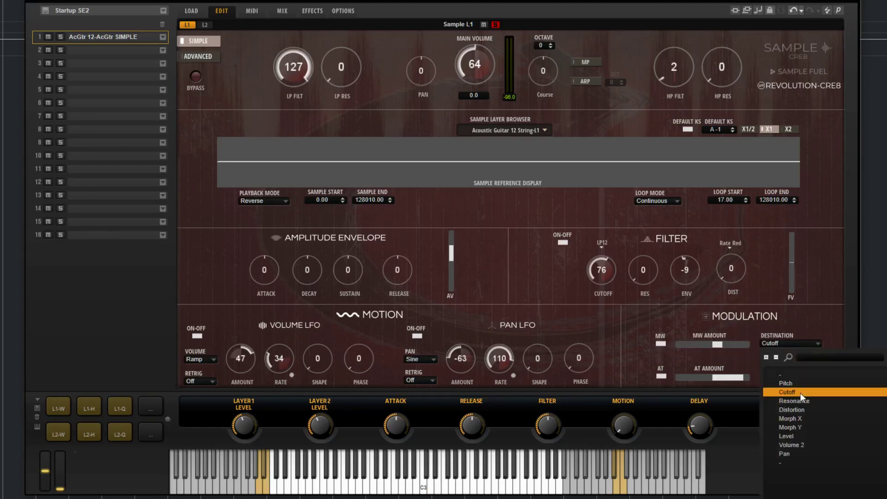
left_click(816, 333)
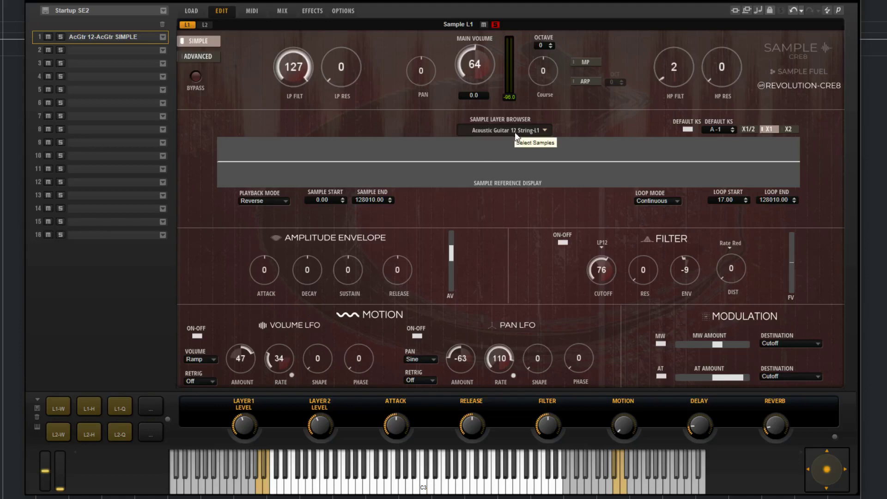
Step: Choose Normal in the Playback Mode list for layer L1's sample
left_click(281, 200)
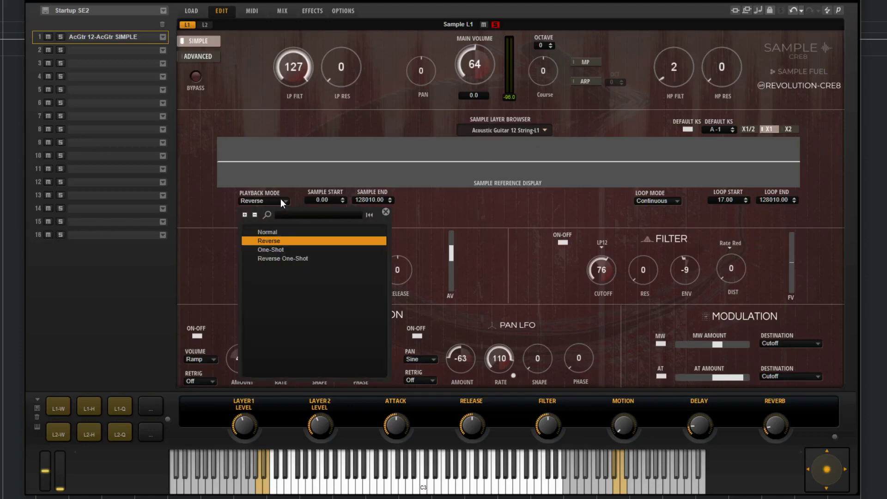
left_click(286, 231)
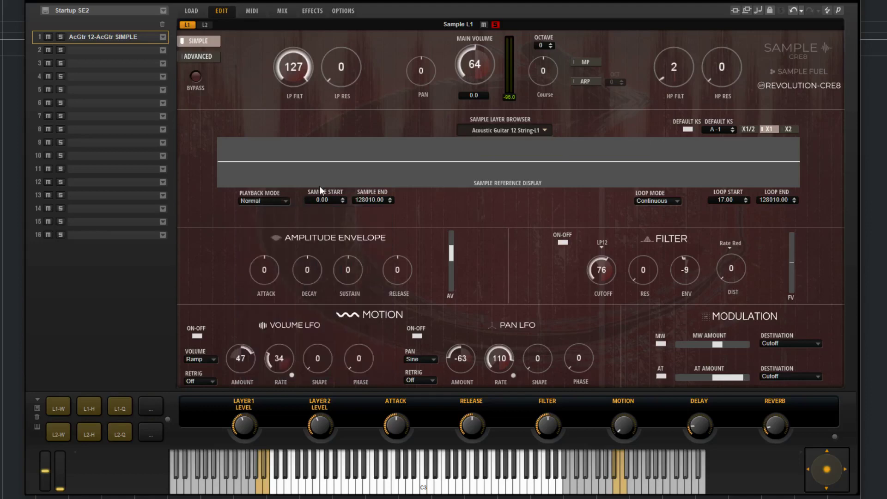